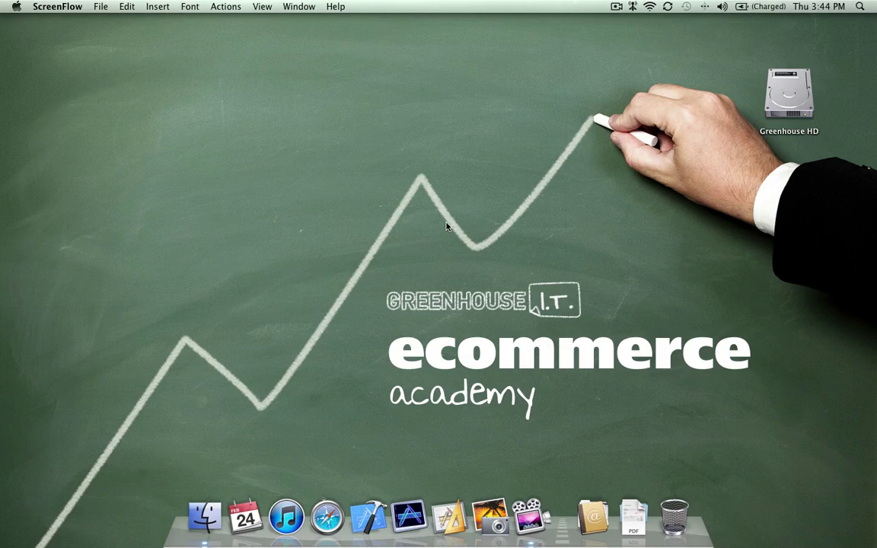
Step: Switch to Safari and open the options of the Reward points add-on in the store's administration panel
click(325, 515)
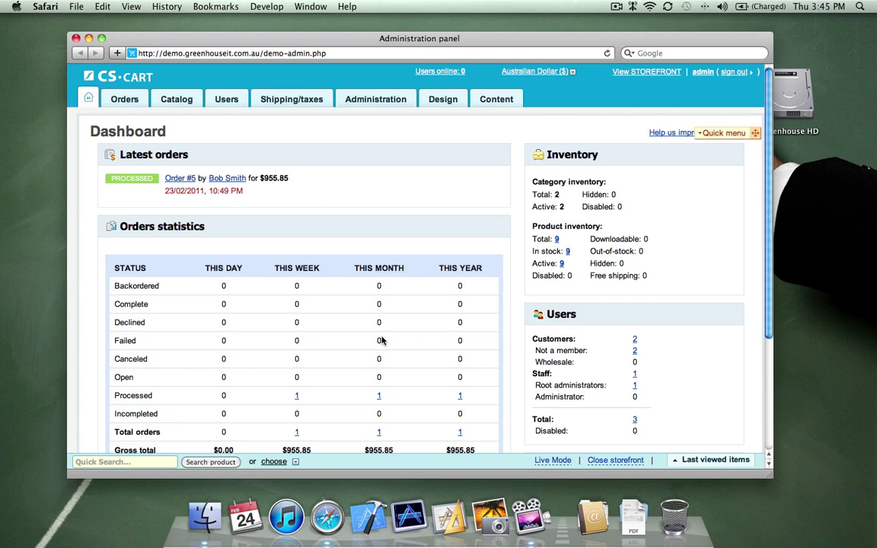
click(351, 98)
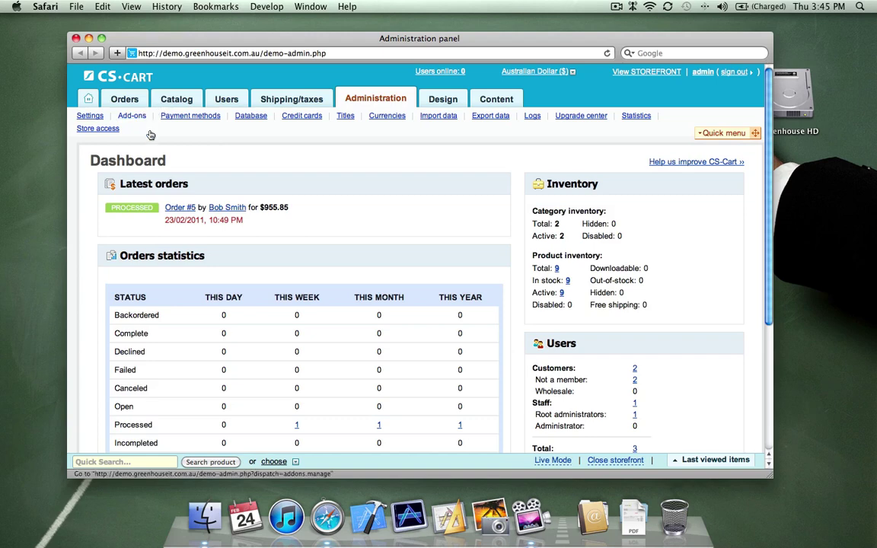
click(131, 115)
scroll(216, 218, down, 2)
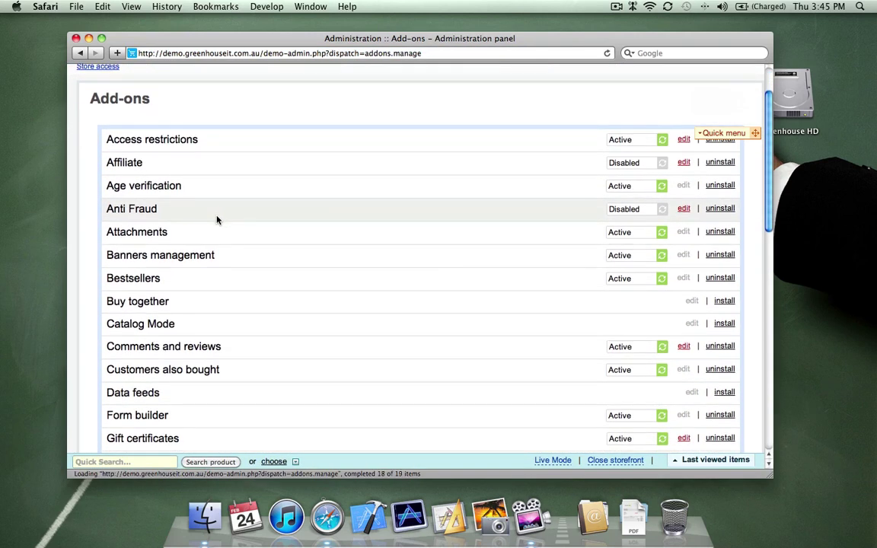
scroll(216, 220, down, 8)
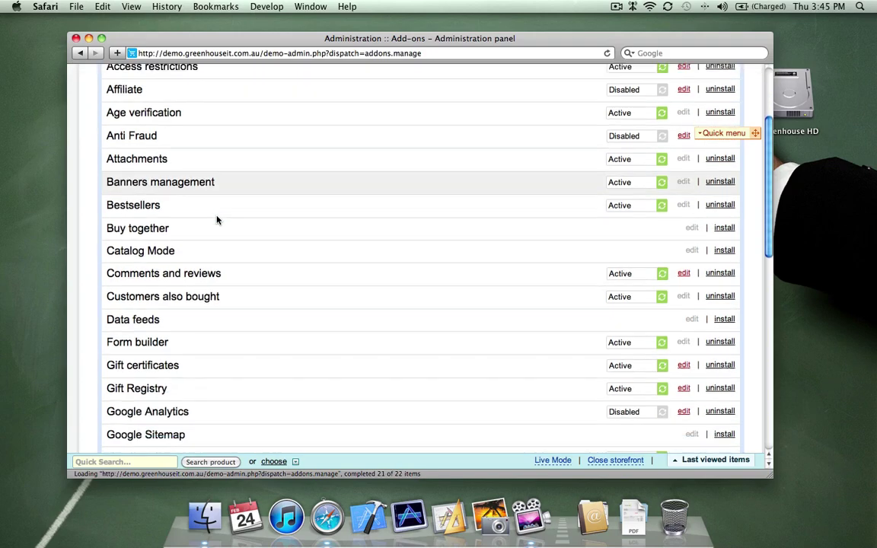
scroll(216, 222, down, 3)
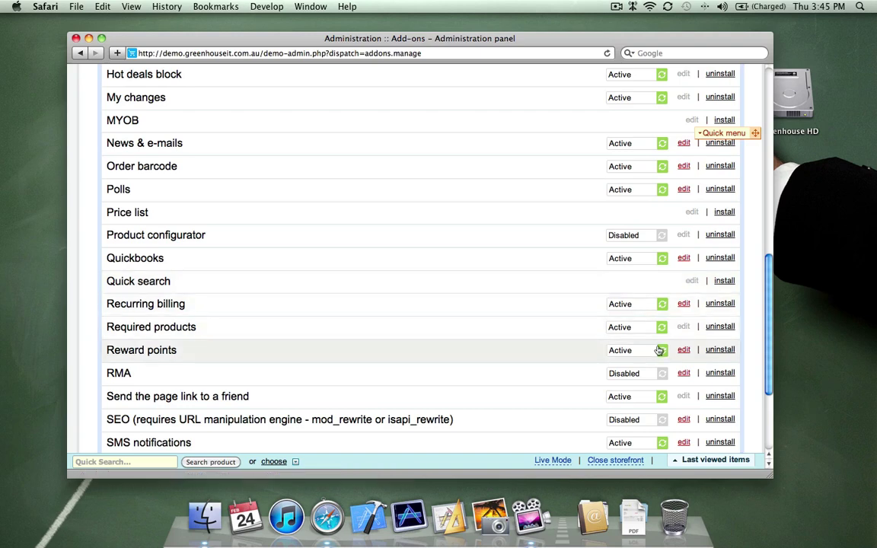
click(620, 351)
click(619, 354)
scroll(632, 352, up, 1)
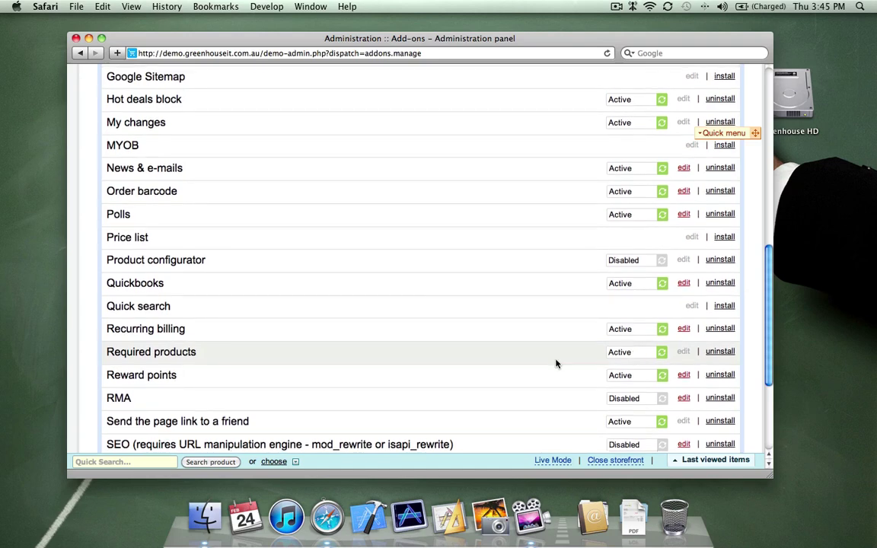
click(683, 374)
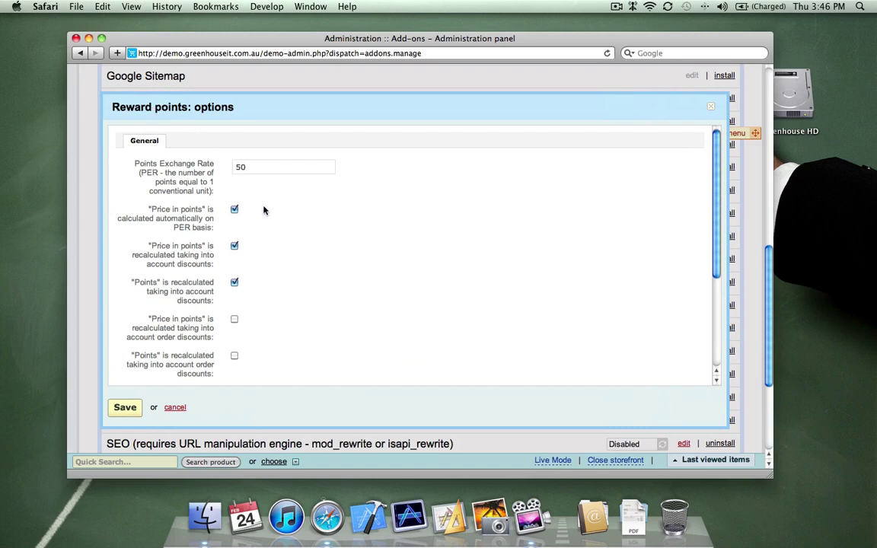
Step: Set the Points Exchange Rate to 10 in the Reward points options and save them
scroll(177, 192, down, 5)
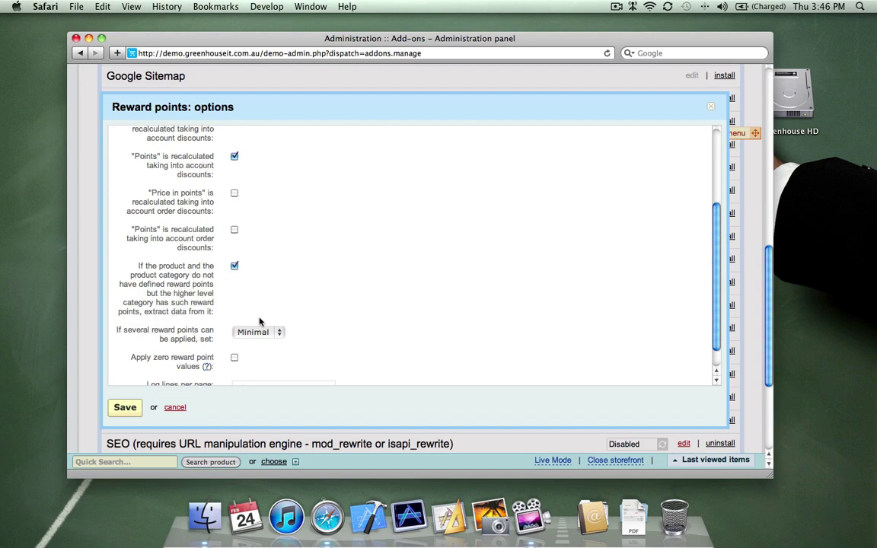
scroll(182, 251, up, 4)
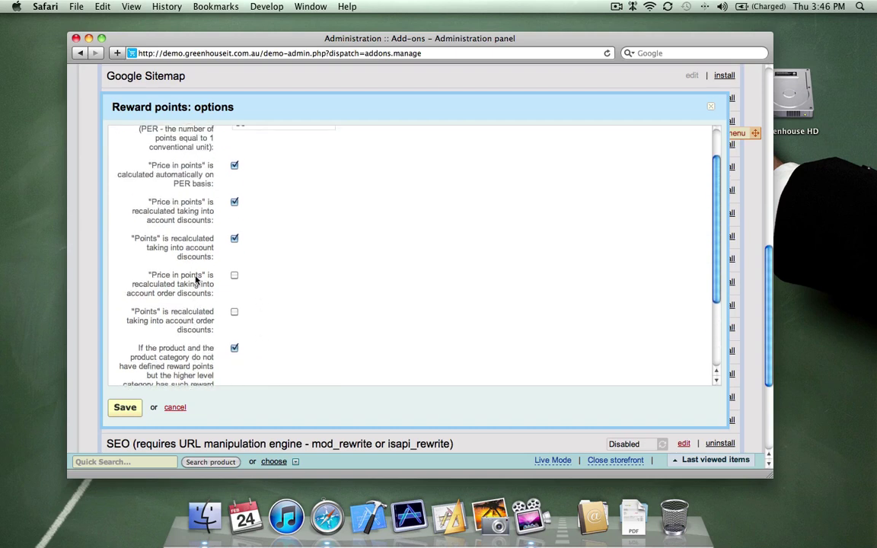
scroll(195, 281, up, 3)
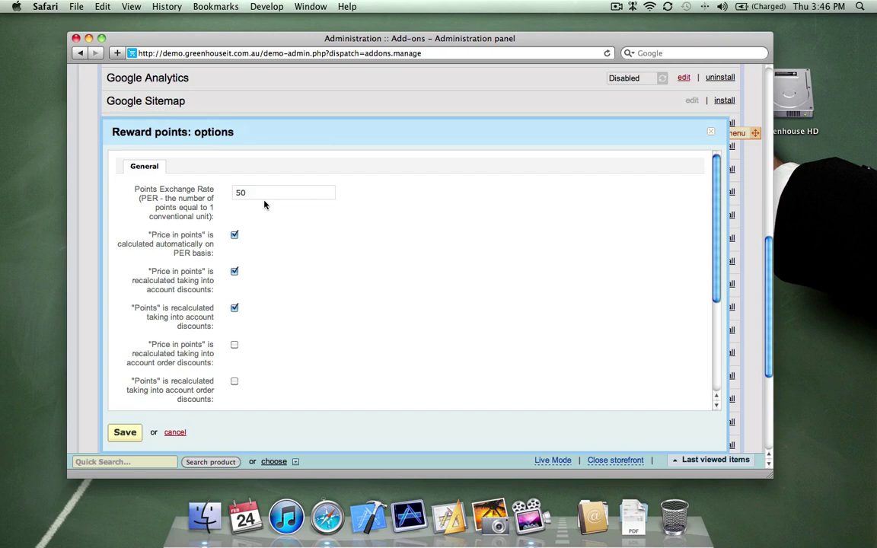
click(303, 192)
key(BackSpace)
key(BackSpace)
text(10)
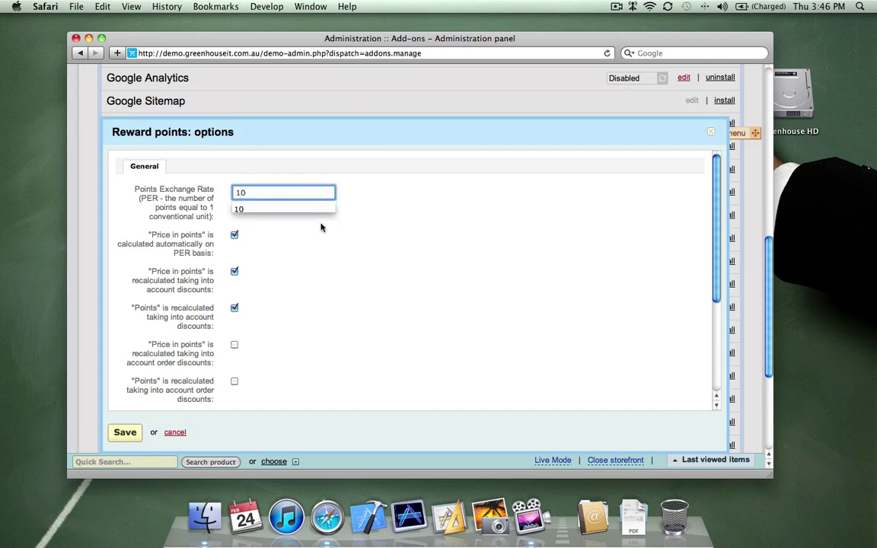
click(312, 240)
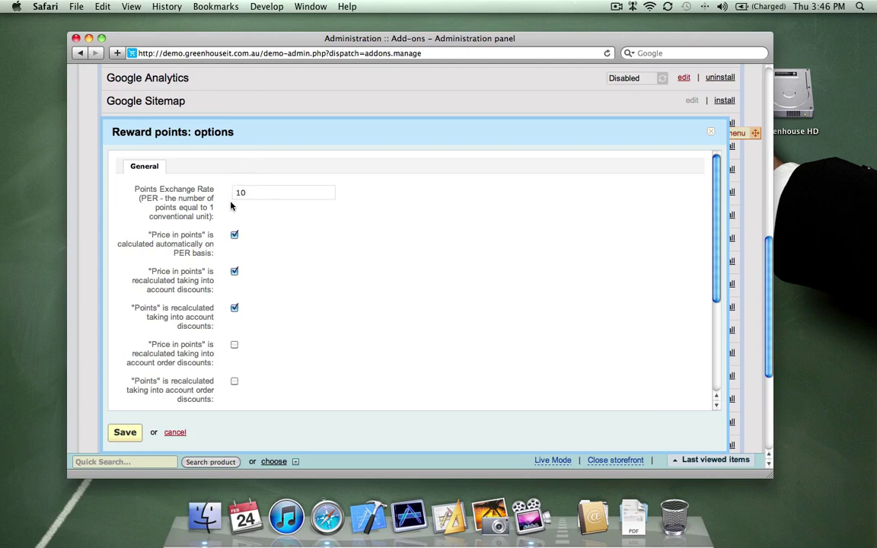
click(126, 431)
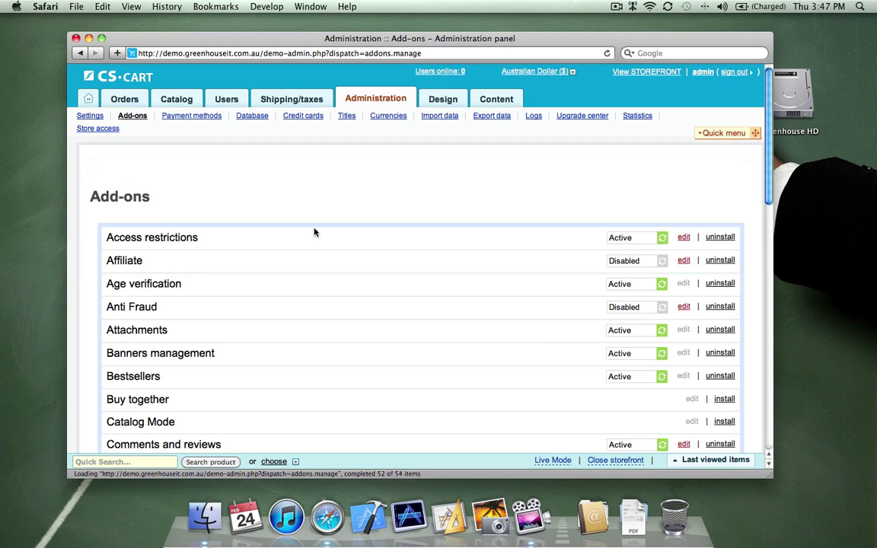
Step: Create an active user group named Rewards Club with the type Customer
mouse_move(237, 102)
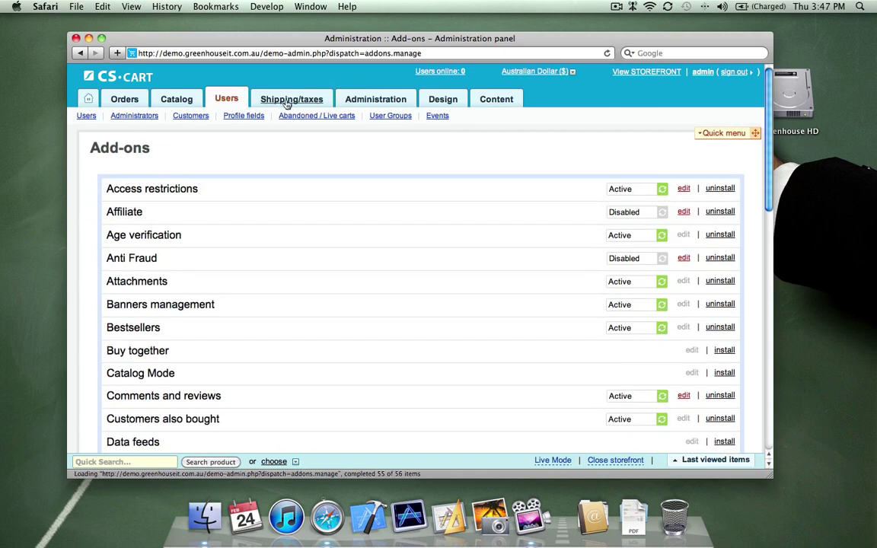
click(390, 116)
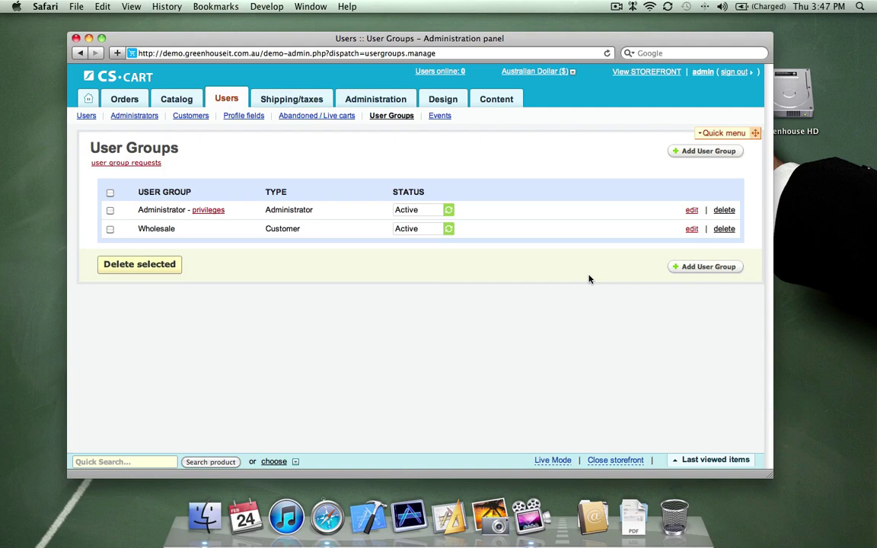
click(712, 154)
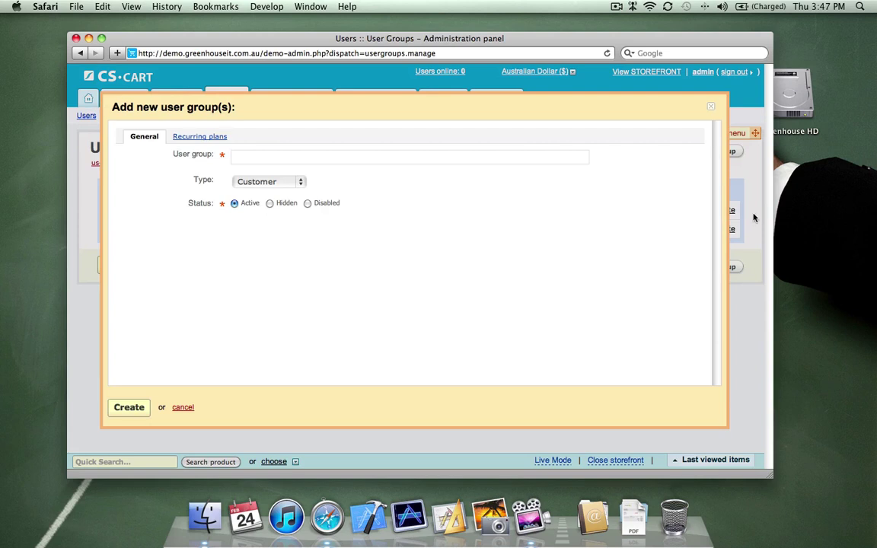
click(356, 158)
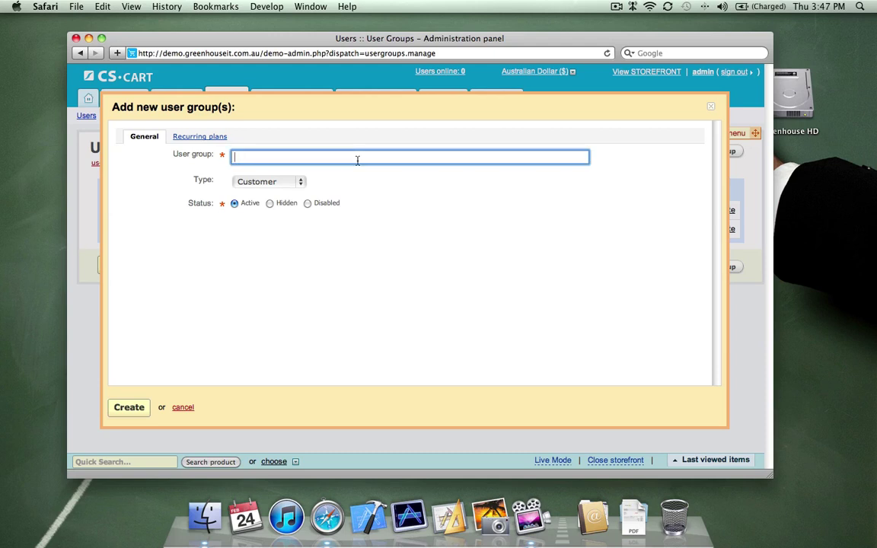
text(Rewards Club)
click(333, 192)
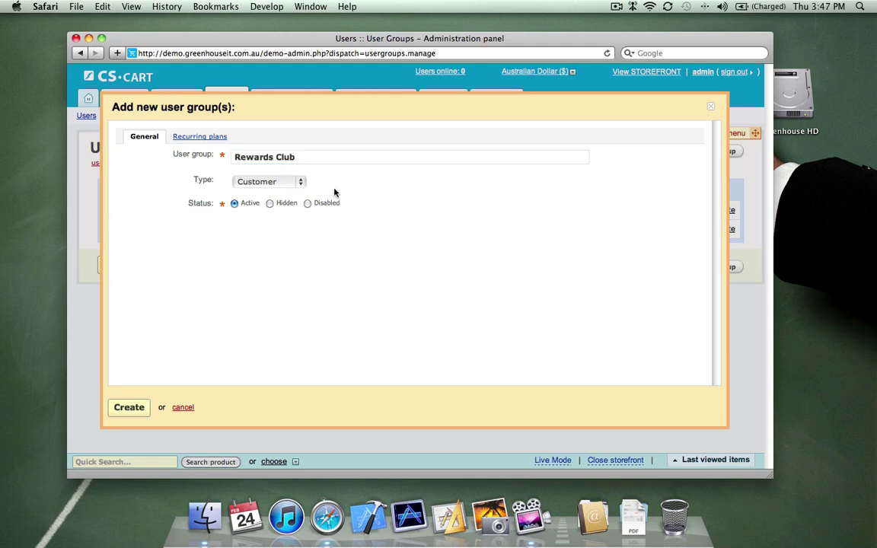
click(135, 403)
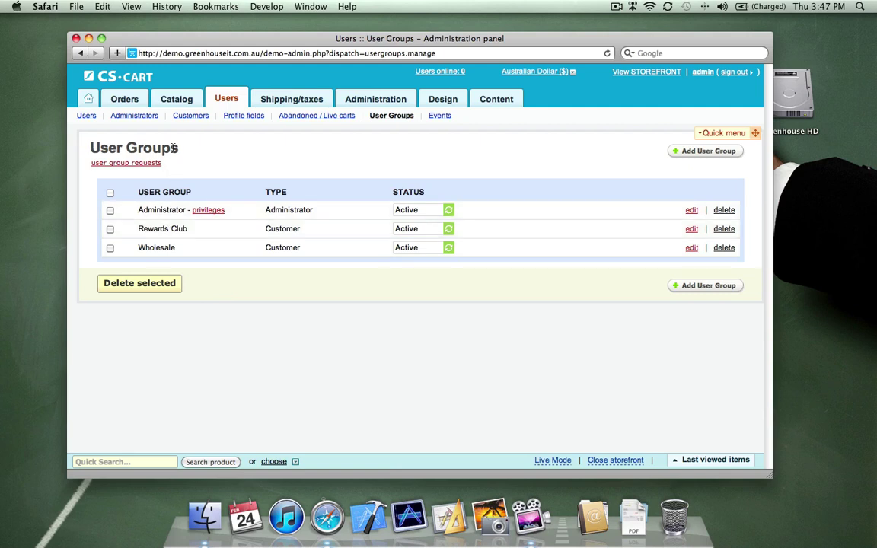
Step: Set the catalog-wide reward points earned per product for Rewards Club to 100 with amount type Percent (%), and save
mouse_move(174, 102)
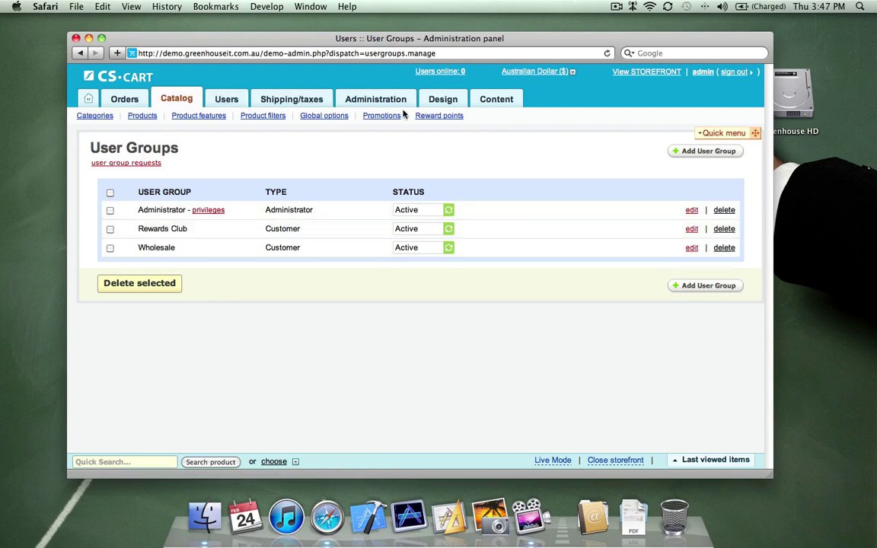
click(454, 118)
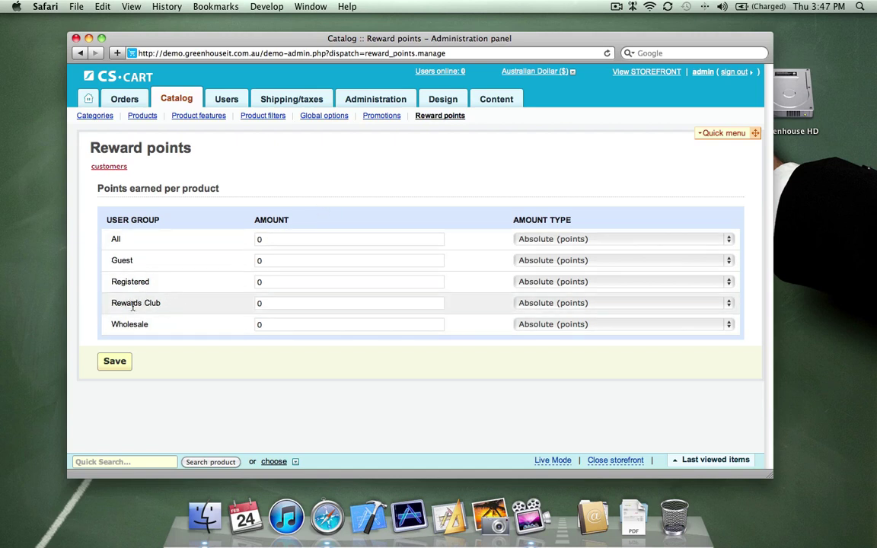
click(283, 305)
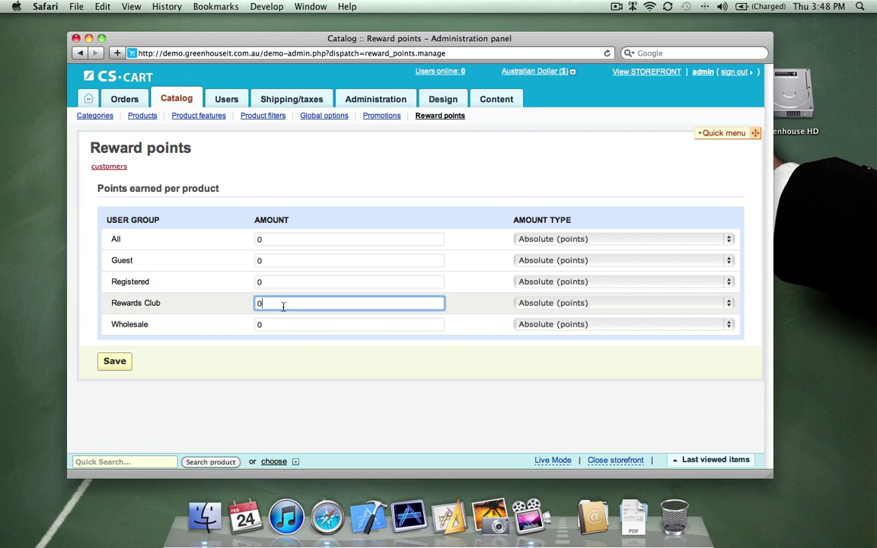
key(BackSpace)
text(100)
click(543, 303)
click(541, 317)
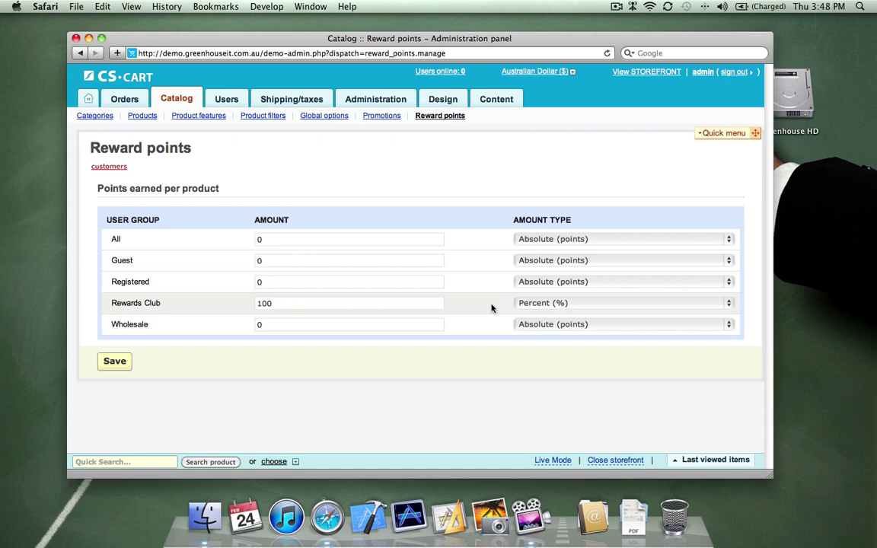
click(107, 364)
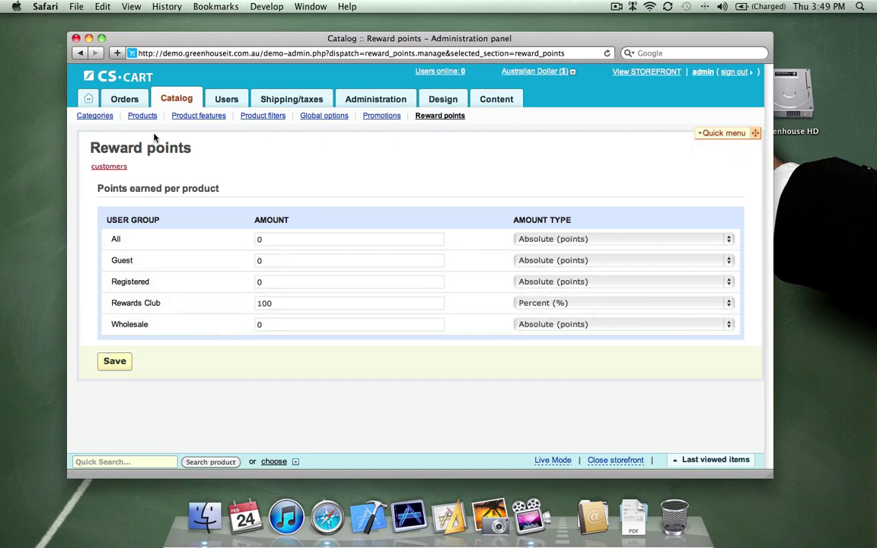
Step: Open the reward points settings of the HTC Desire product
click(142, 115)
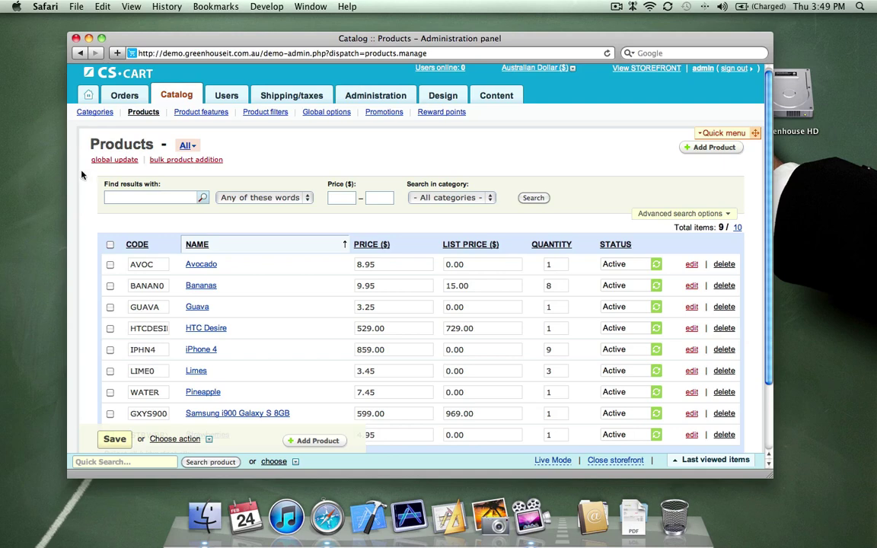
scroll(241, 214, down, 1)
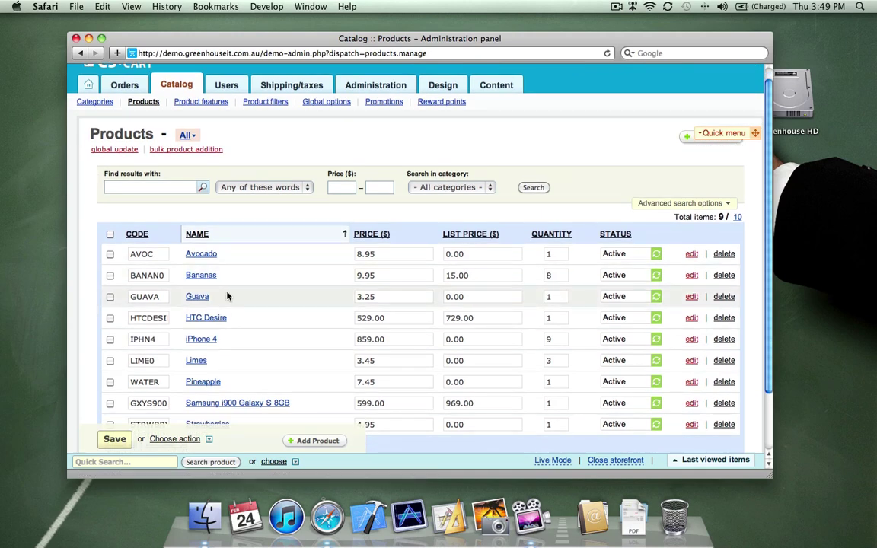
click(200, 319)
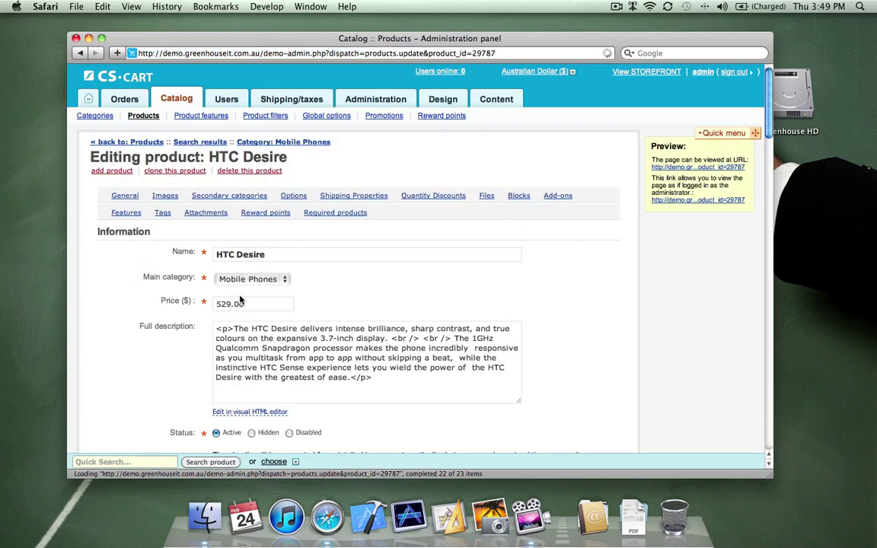
scroll(194, 299, down, 2)
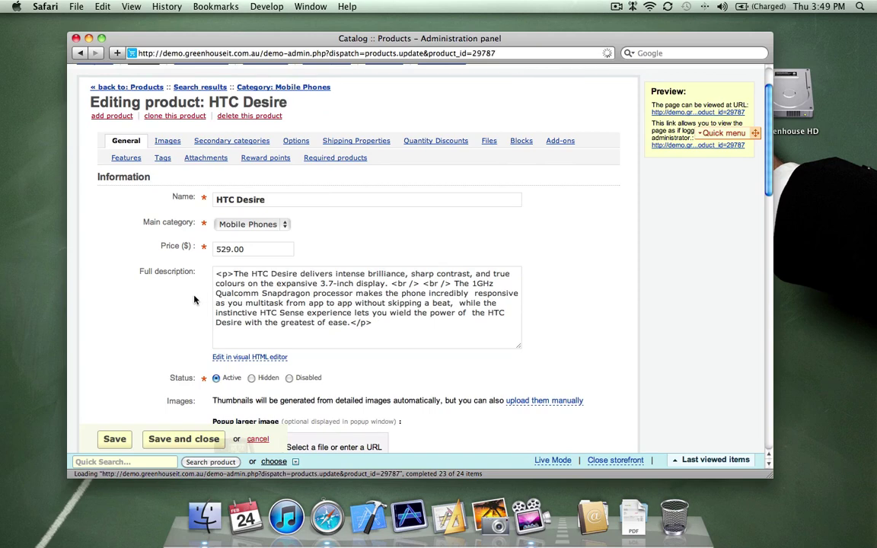
click(265, 158)
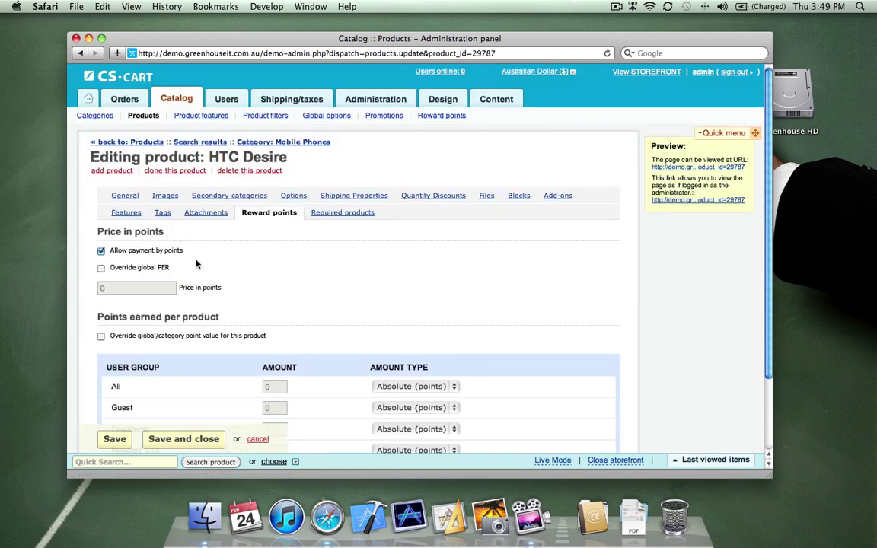
scroll(152, 240, down, 3)
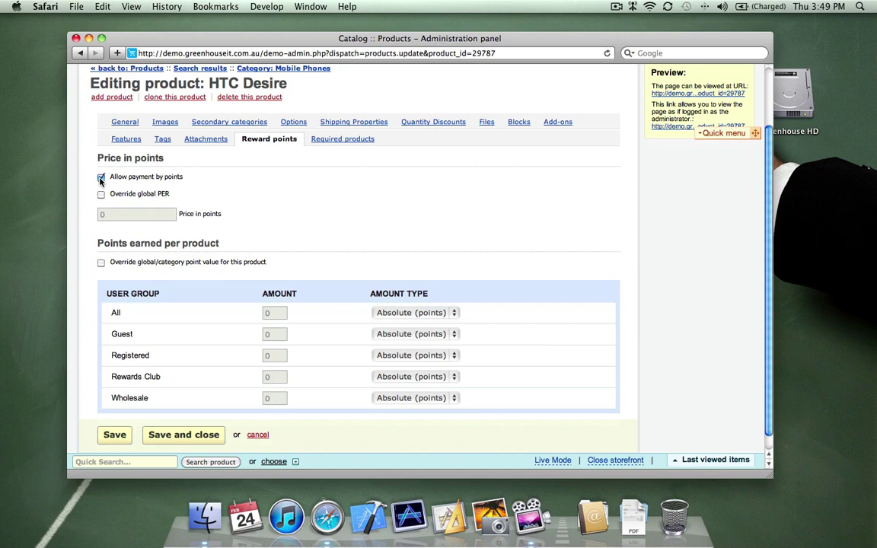
Step: Try switching payment by points off and the global PER override on for HTC Desire, restoring both options
click(101, 178)
click(100, 178)
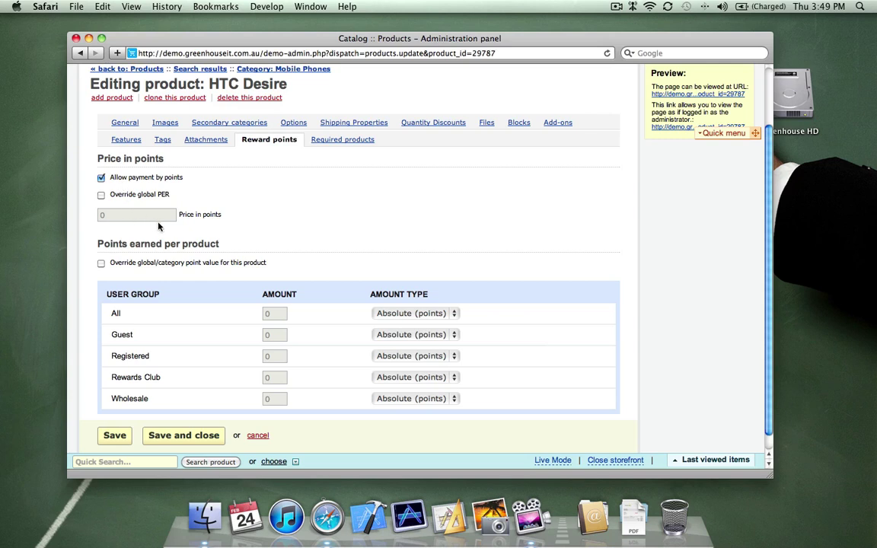
click(101, 195)
click(101, 194)
scroll(92, 231, down, 1)
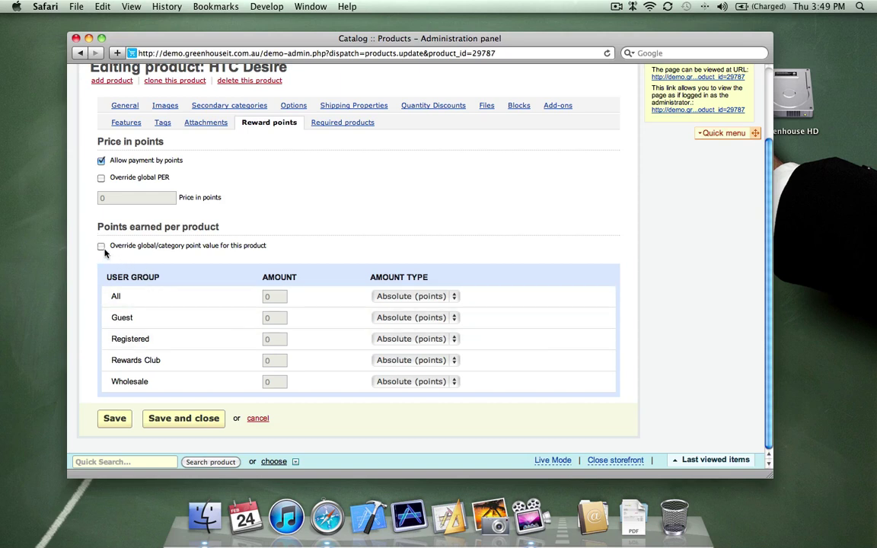
Step: Try overriding the global/category point value for Rewards Club on this product, and switch the override off again
click(101, 247)
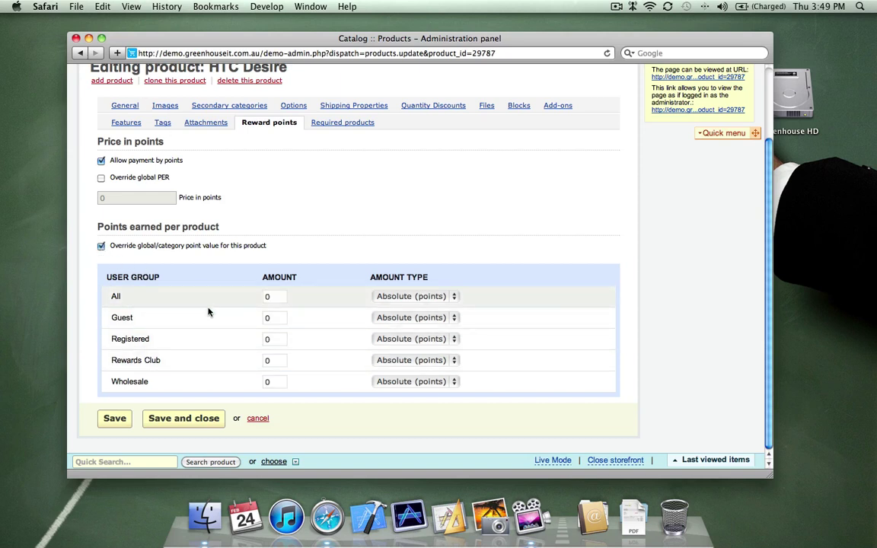
click(280, 360)
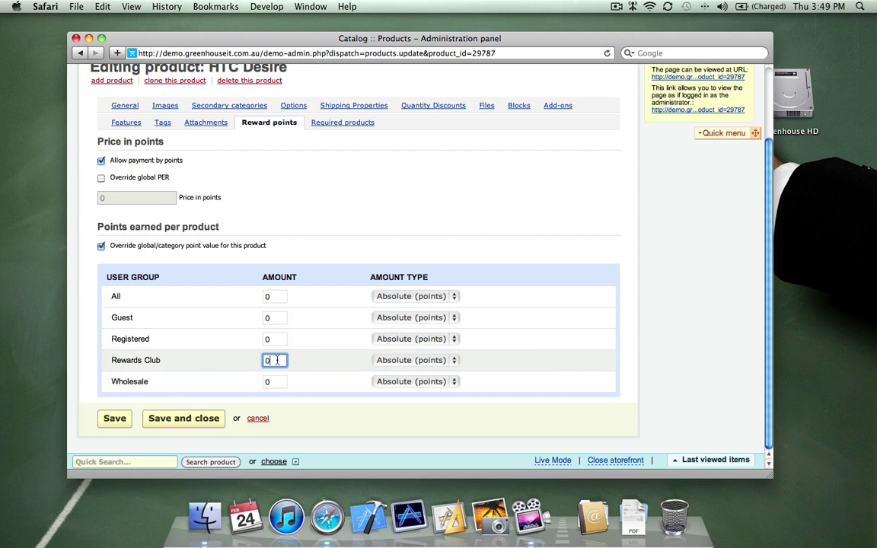
click(101, 246)
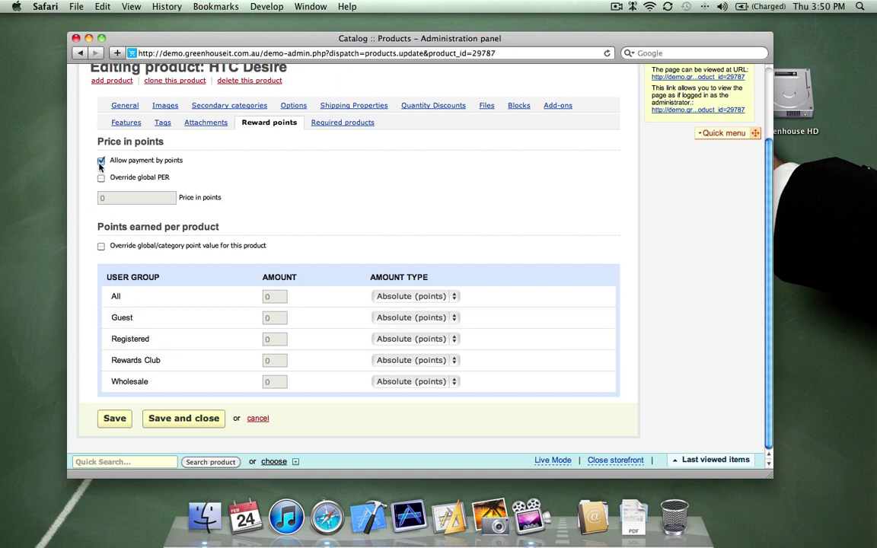
Step: Save and close the HTC Desire product, and open the reward points log of the store's administrator account
click(194, 421)
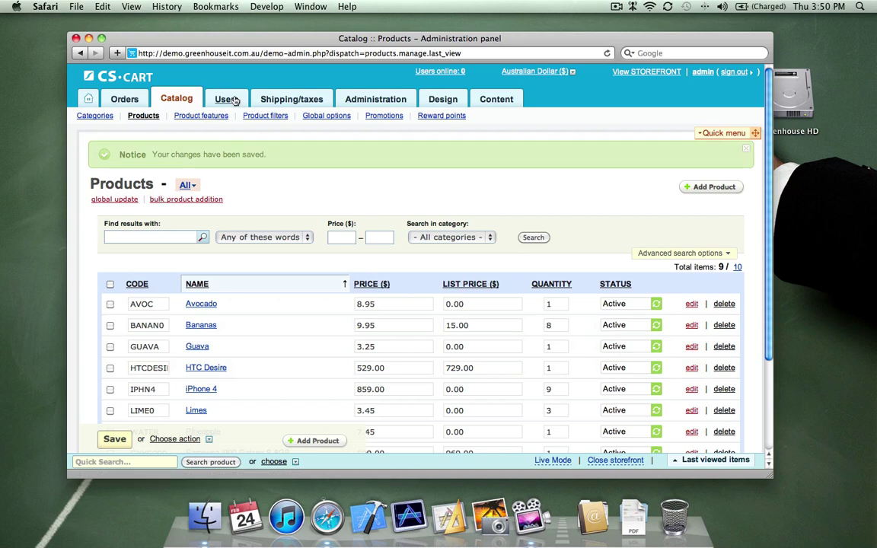
mouse_move(235, 101)
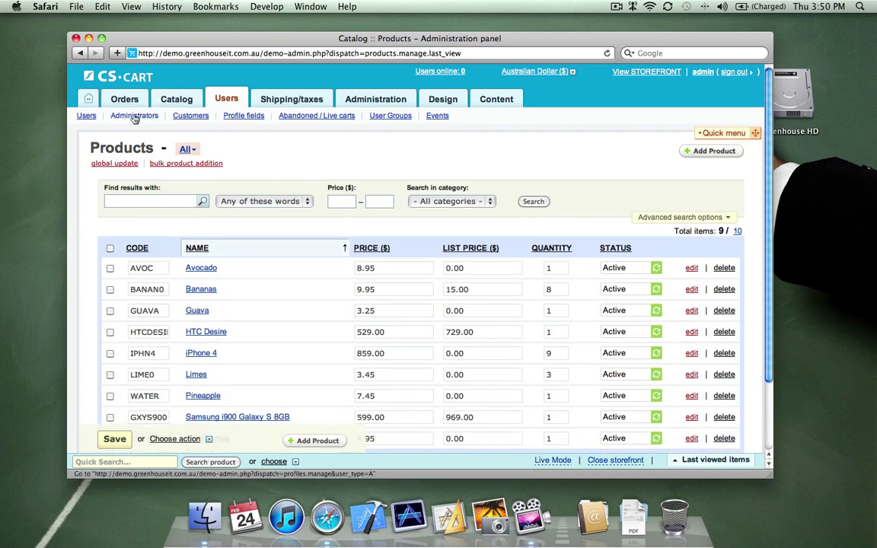
click(134, 116)
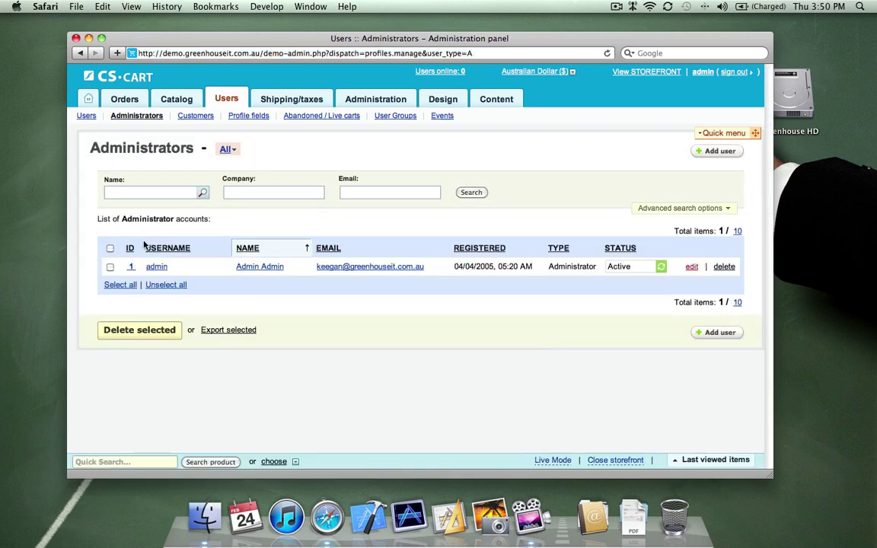
click(676, 276)
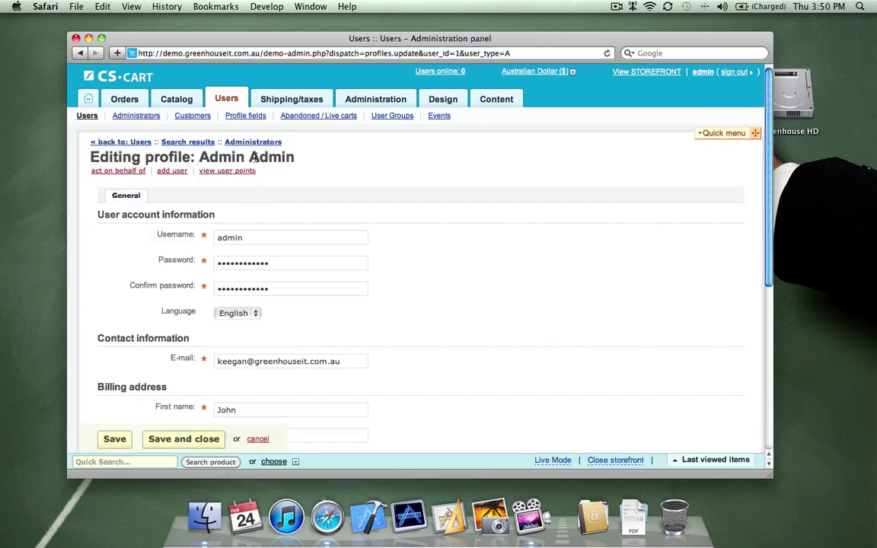
click(231, 174)
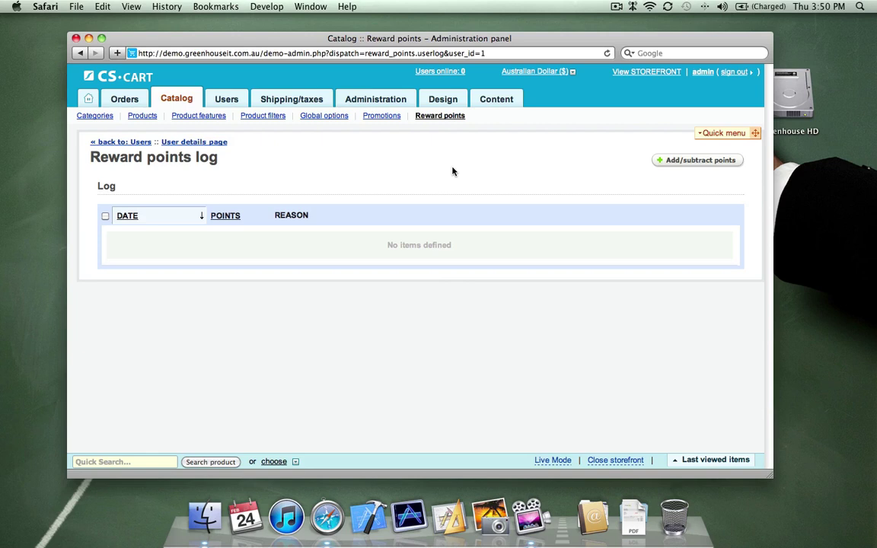
Step: Add 250 reward points to the administrator account, with customer notification on and no reason given
click(692, 163)
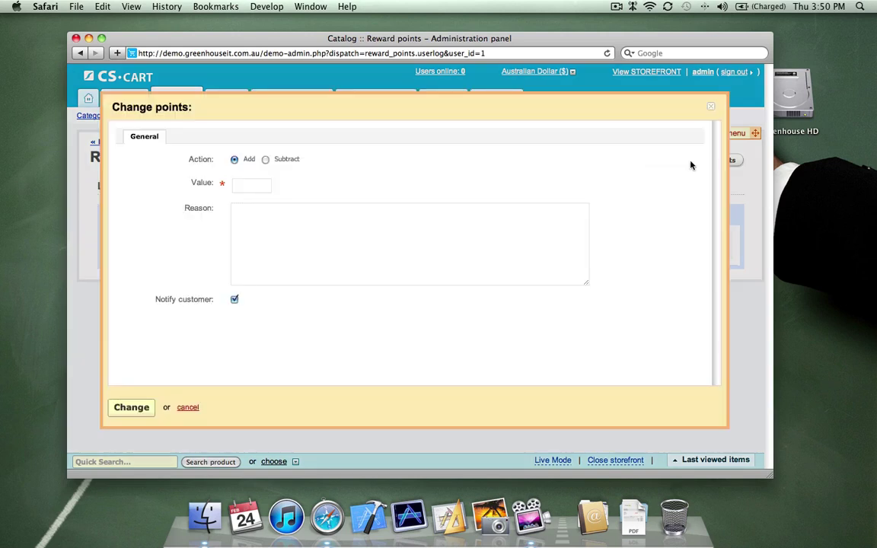
click(251, 185)
text(250)
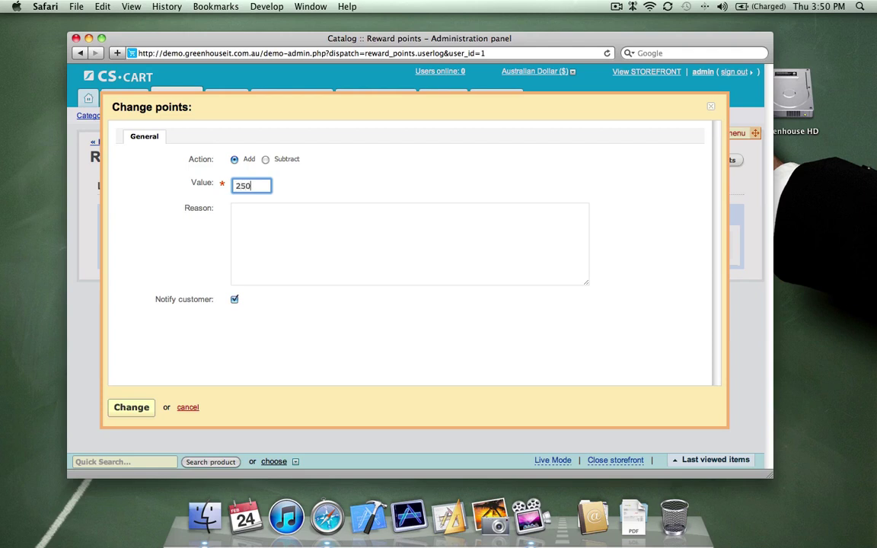
click(452, 184)
click(131, 408)
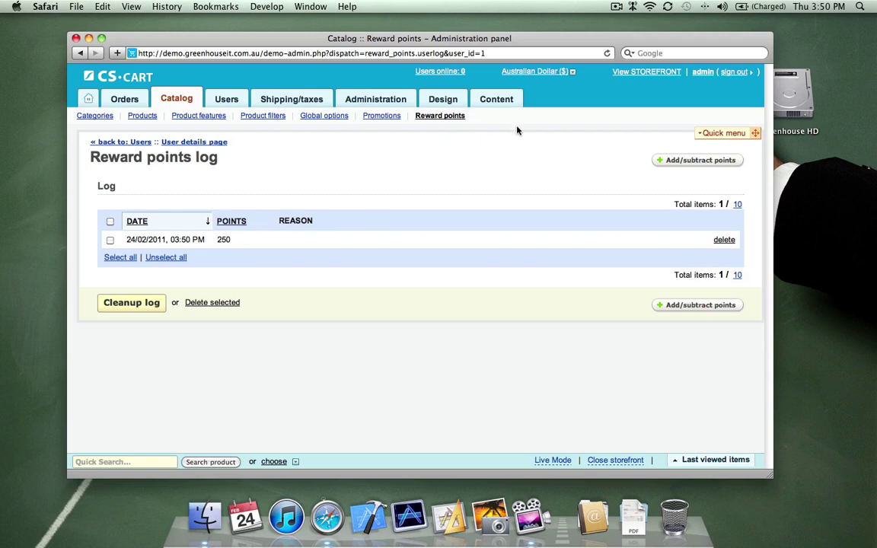
Step: Open the storefront's Mobile Phones category and add one iPhone 4 and one HTC Desire to the cart
click(632, 72)
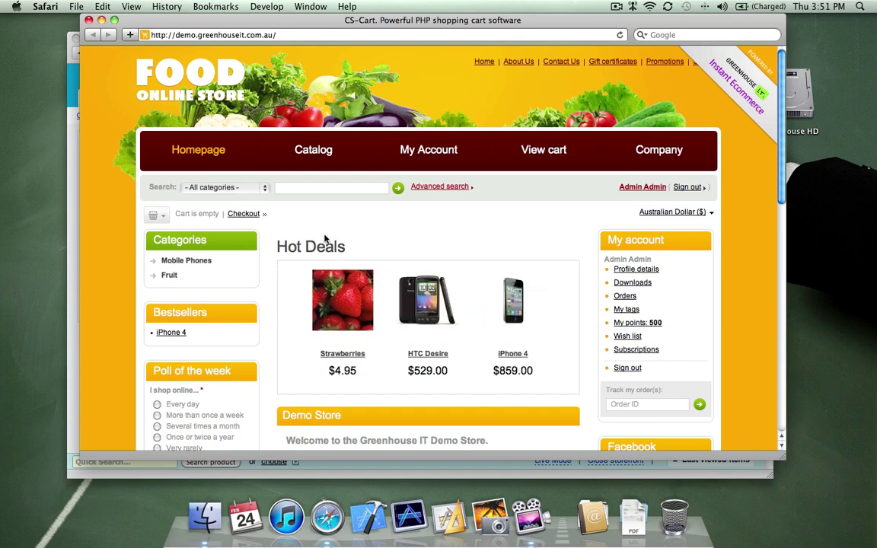
click(177, 265)
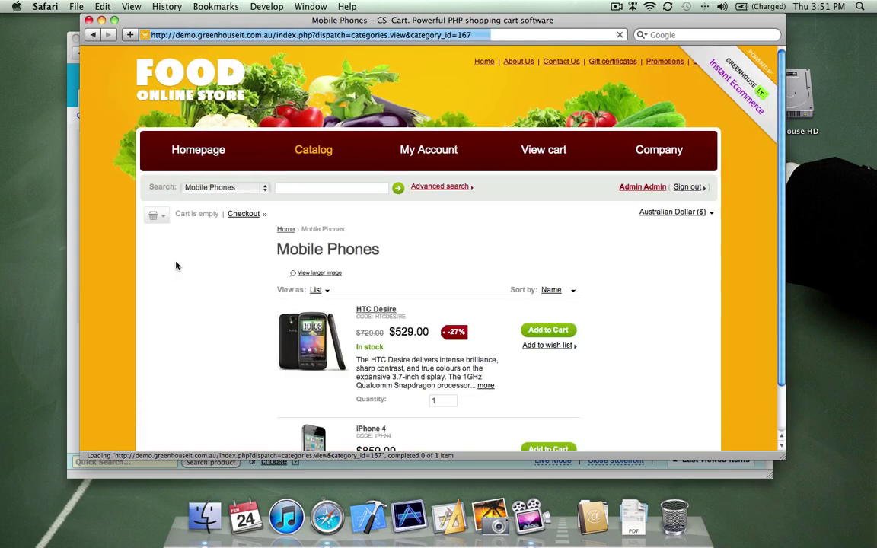
scroll(175, 265, down, 5)
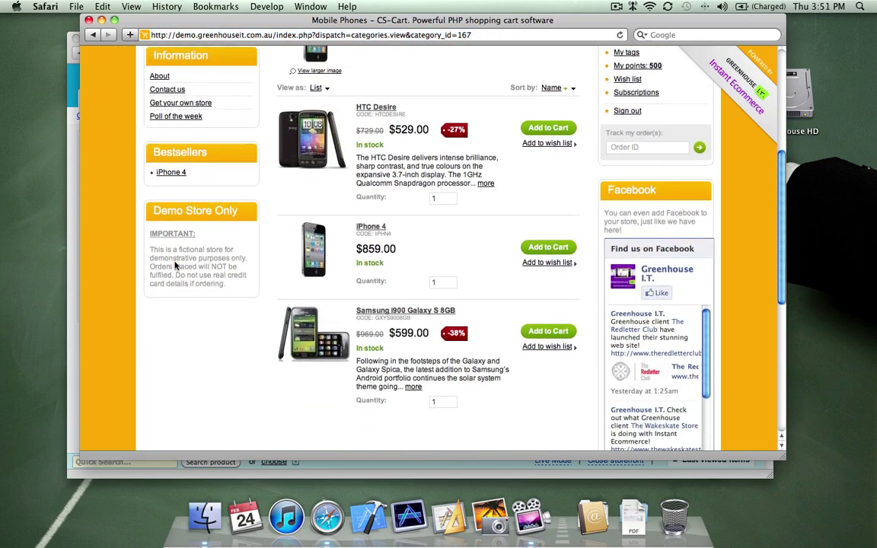
click(547, 247)
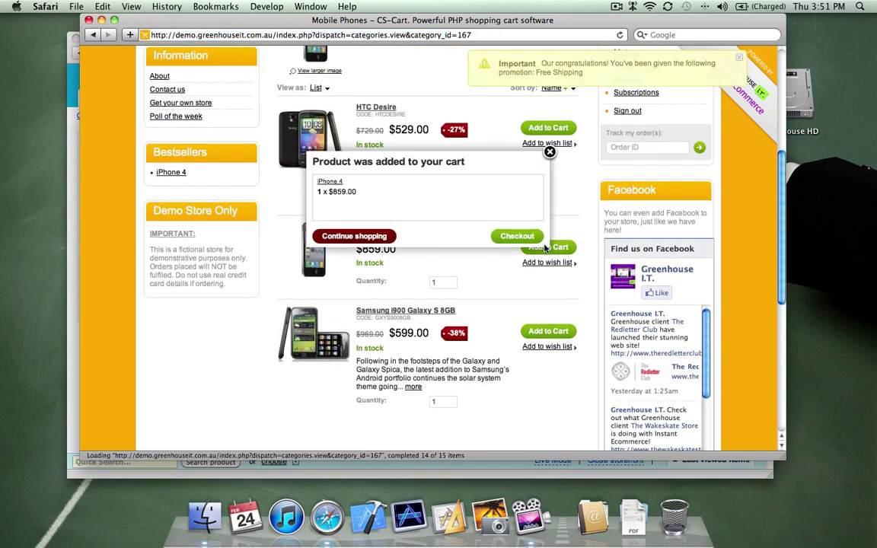
click(339, 236)
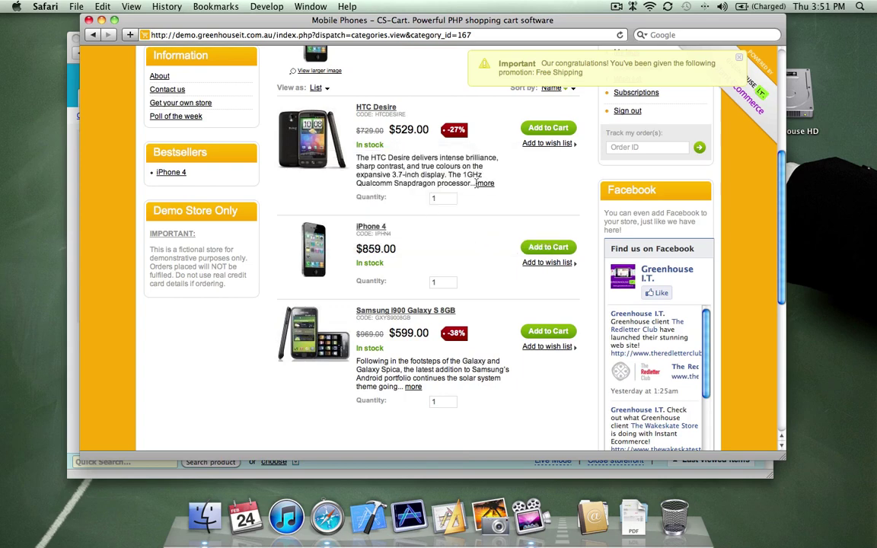
click(535, 131)
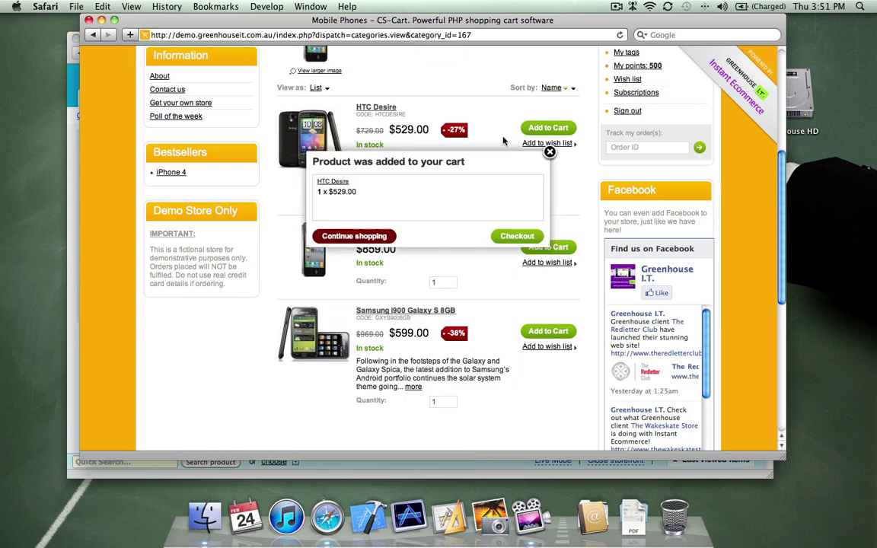
click(549, 152)
Step: Open the cart contents page of the storefront
scroll(347, 243, up, 5)
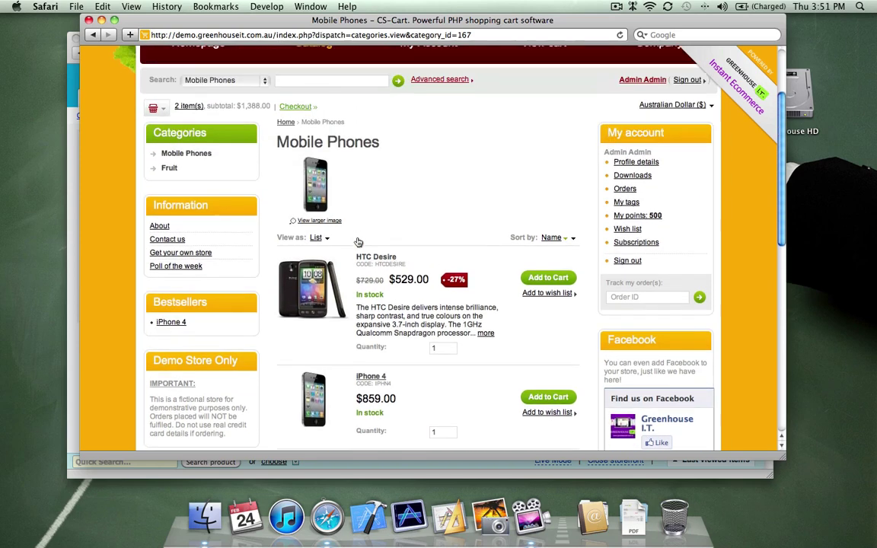
scroll(163, 164, up, 1)
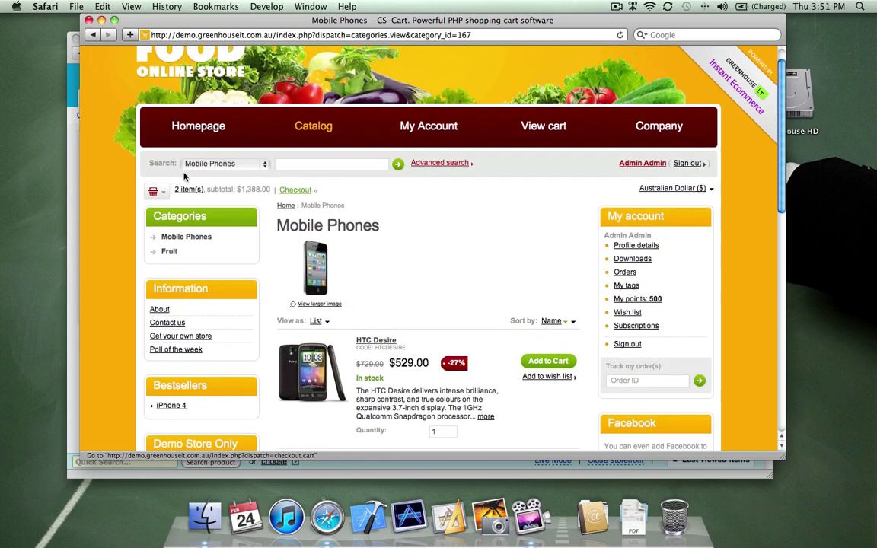
click(183, 190)
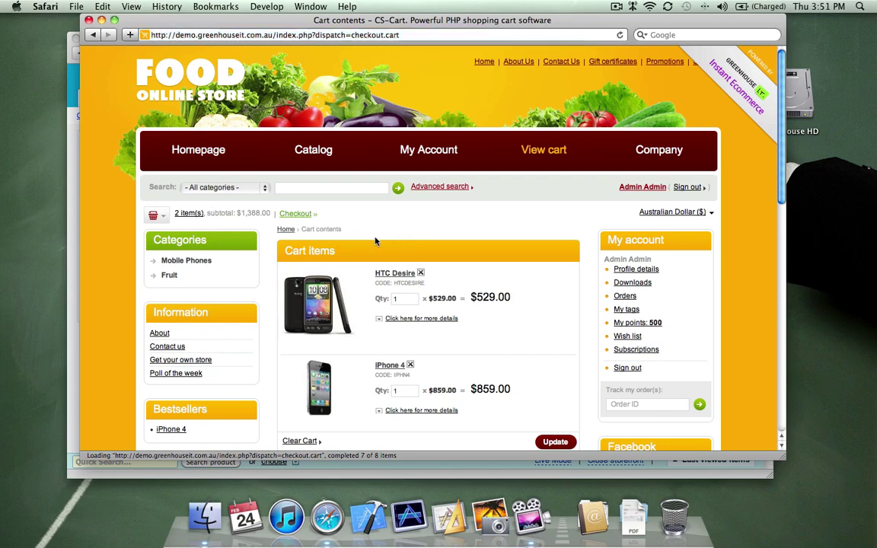
Step: Apply 500 reward points as point payment to the cart order and check the resulting order total
scroll(374, 240, down, 3)
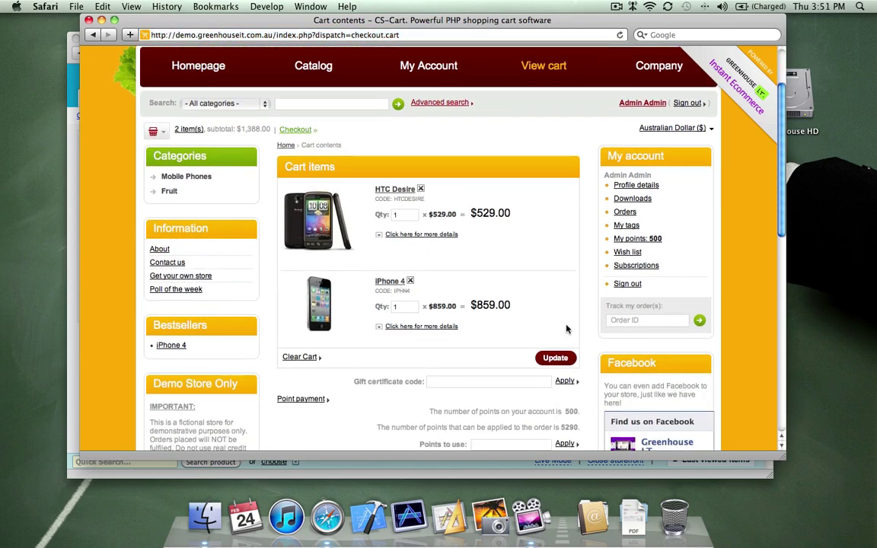
scroll(480, 305, down, 1)
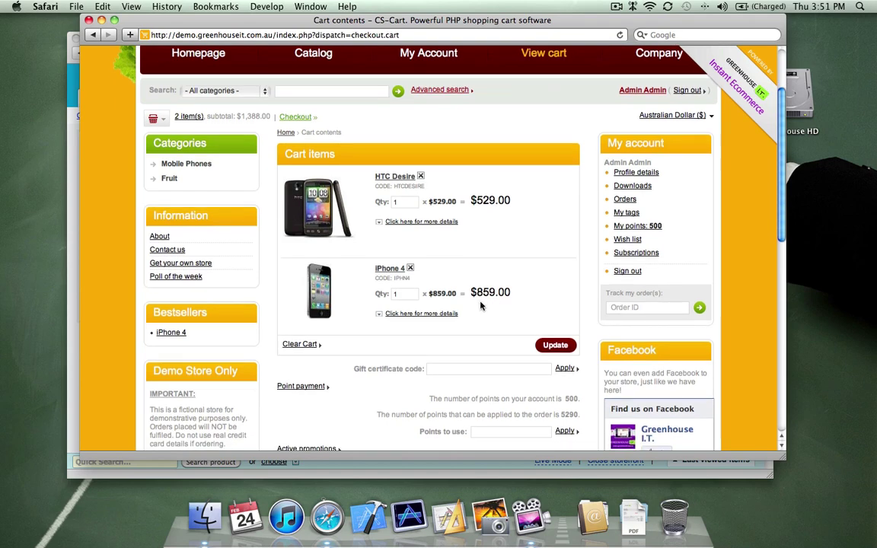
scroll(480, 306, down, 3)
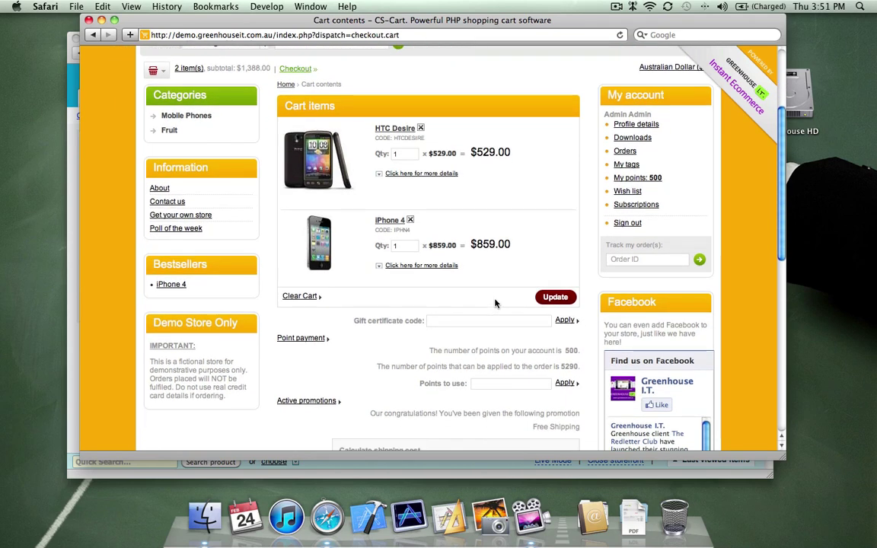
scroll(328, 365, down, 3)
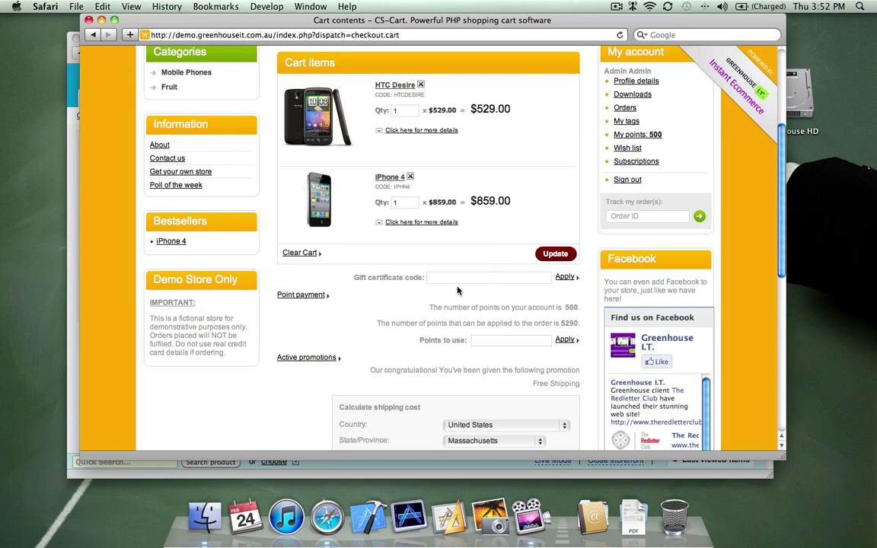
click(500, 340)
text(500)
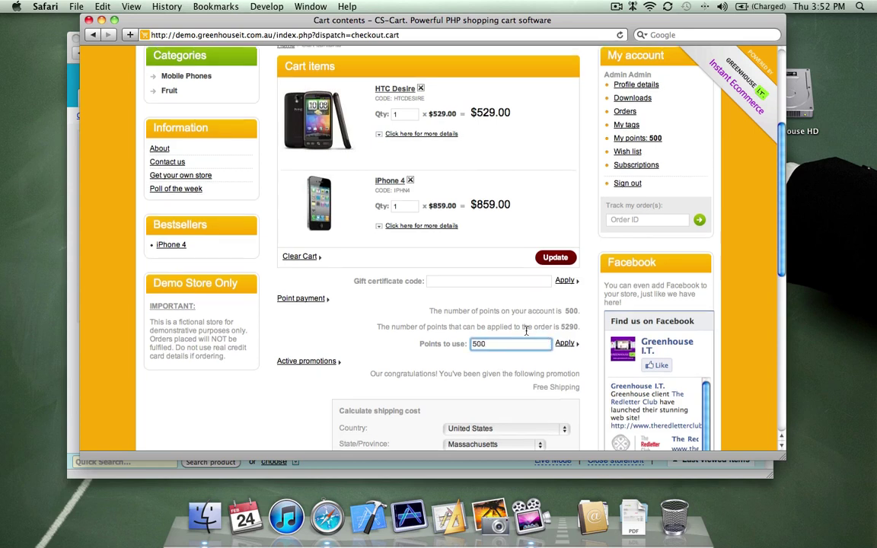
click(563, 344)
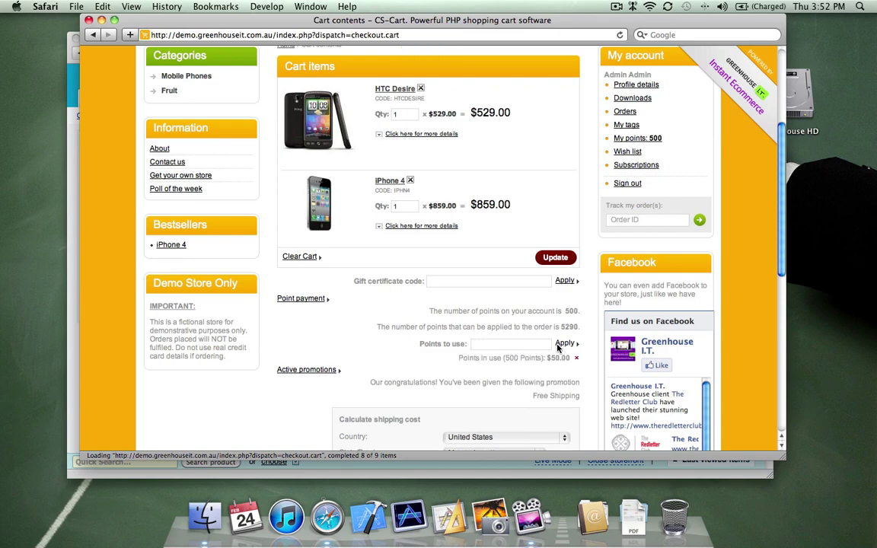
scroll(394, 350, down, 5)
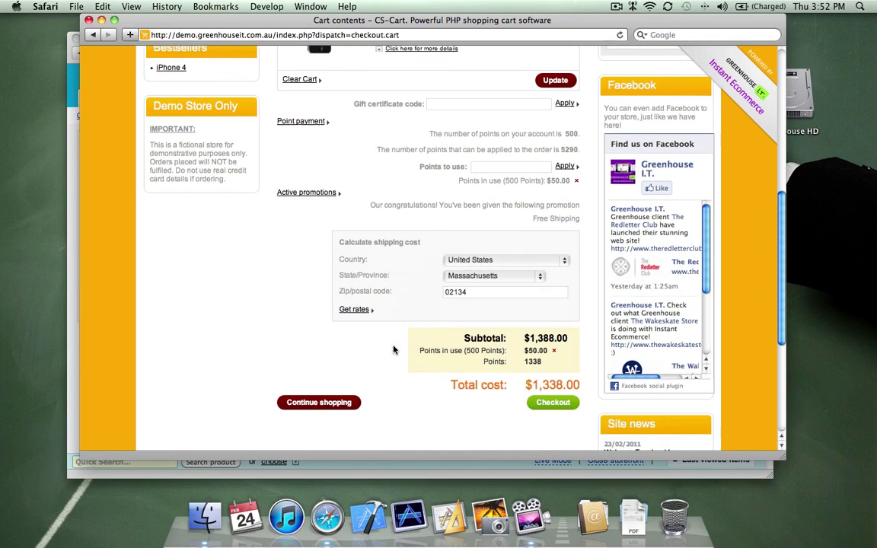